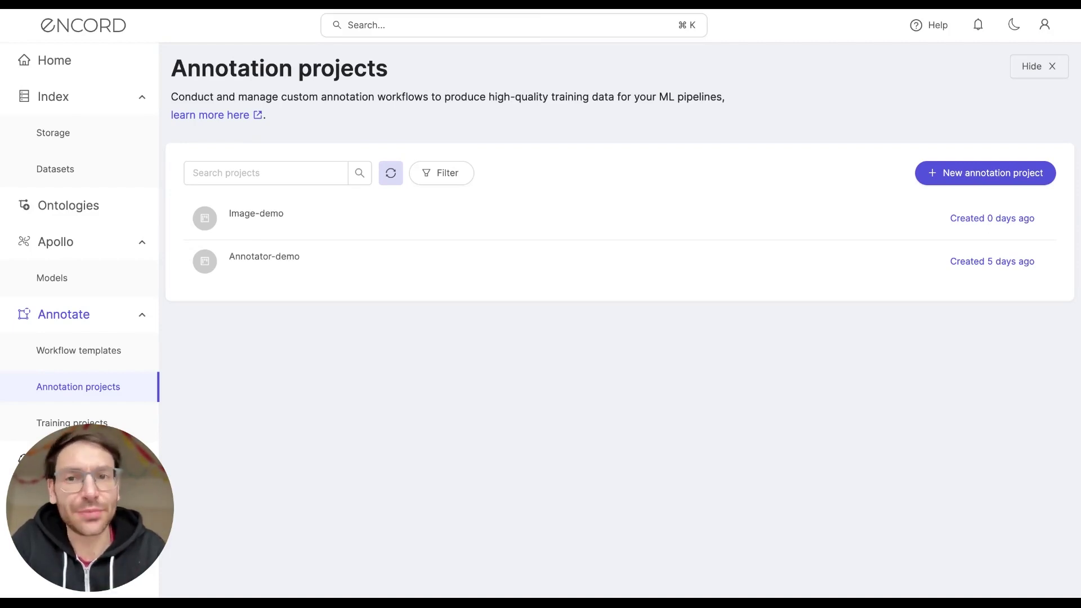
Step: Open the Image-demo project's Queue and start labelling the snow-taxi.jpg task
left_click(346, 235)
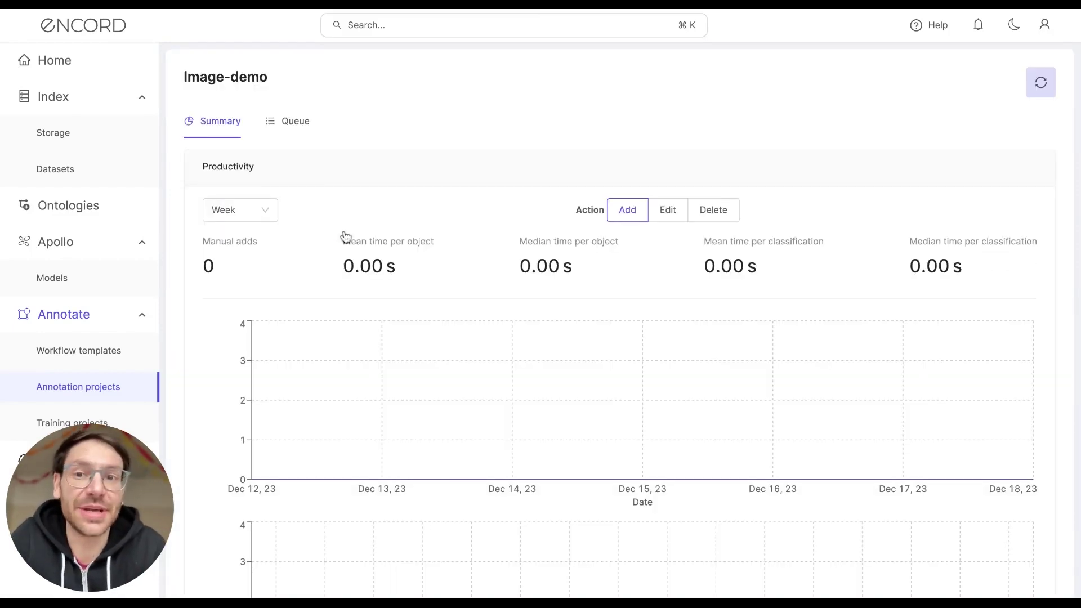
left_click(285, 126)
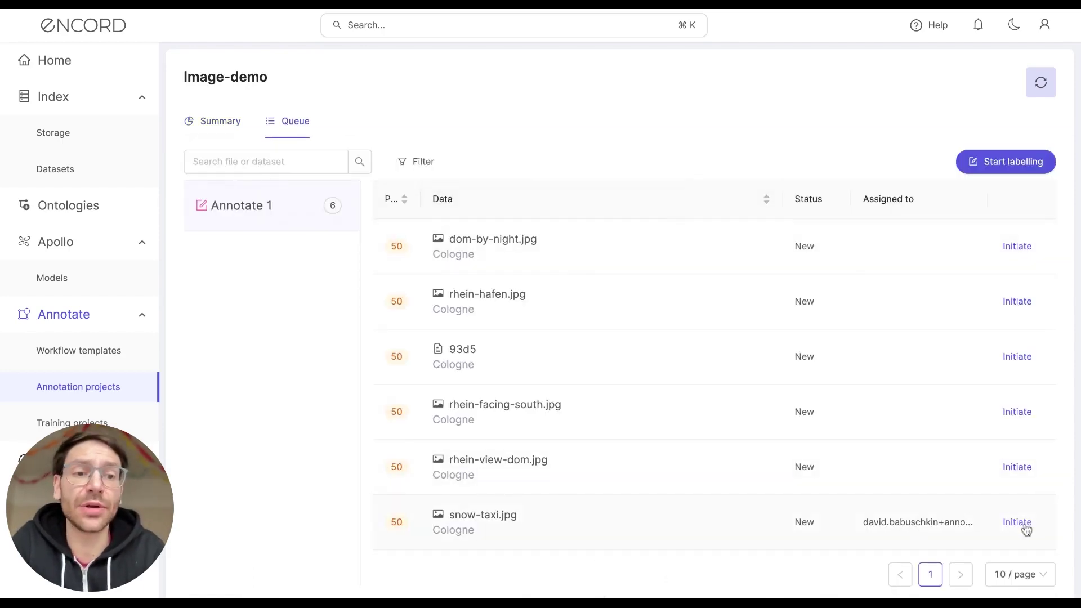
left_click(1018, 523)
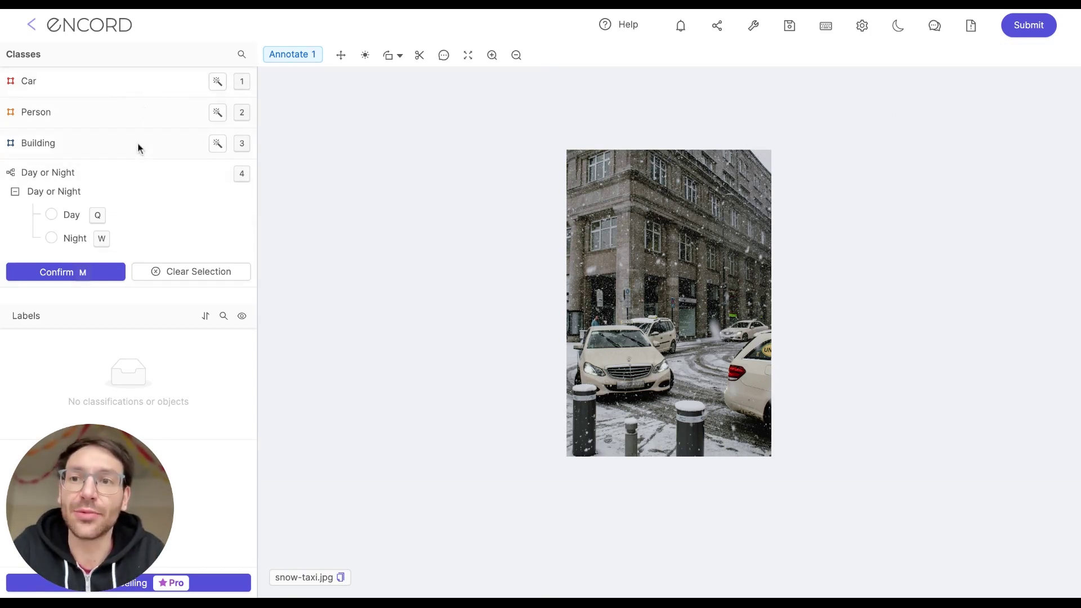
Step: Draw a Car box over the front taxi, then reposition and resize it to fit
left_click(113, 84)
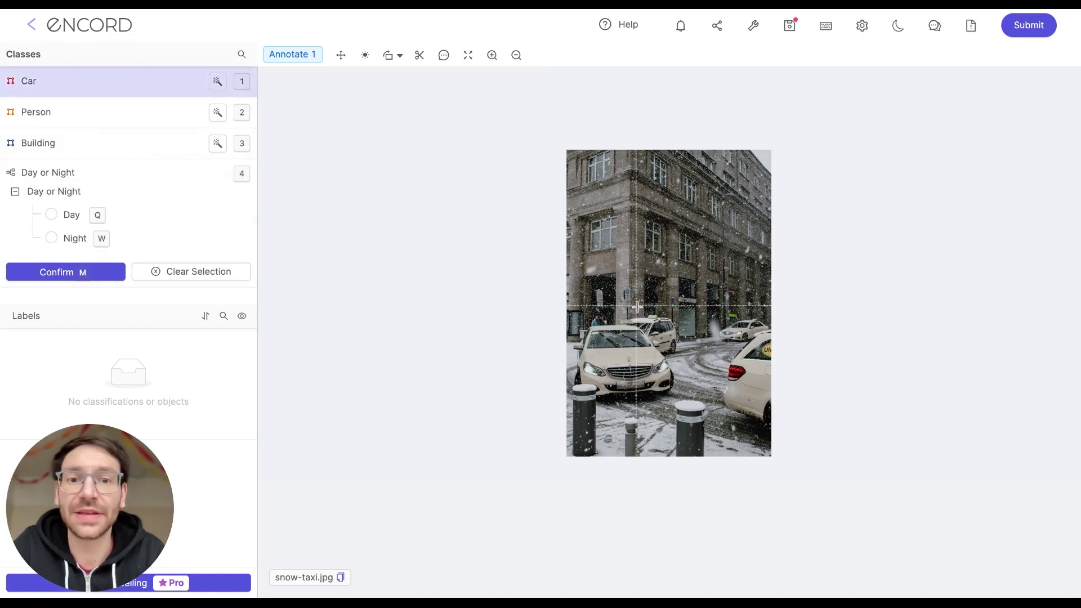
left_click_drag(575, 322, 676, 395)
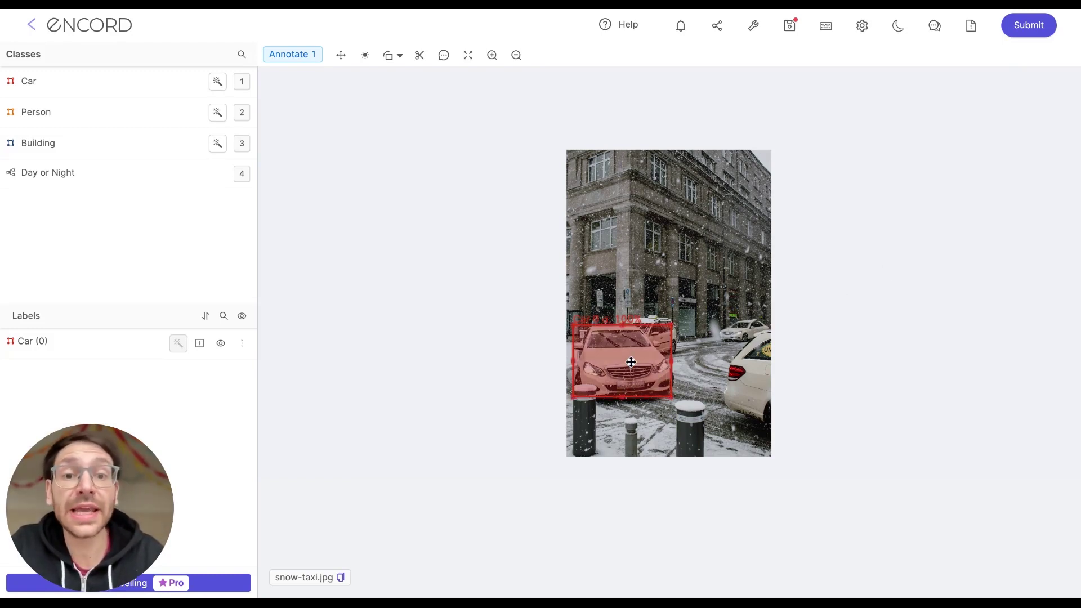
mouse_move(631, 362)
left_mouse_down()
mouse_move(629, 339)
mouse_move(675, 314)
mouse_move(661, 350)
mouse_move(633, 363)
left_mouse_up()
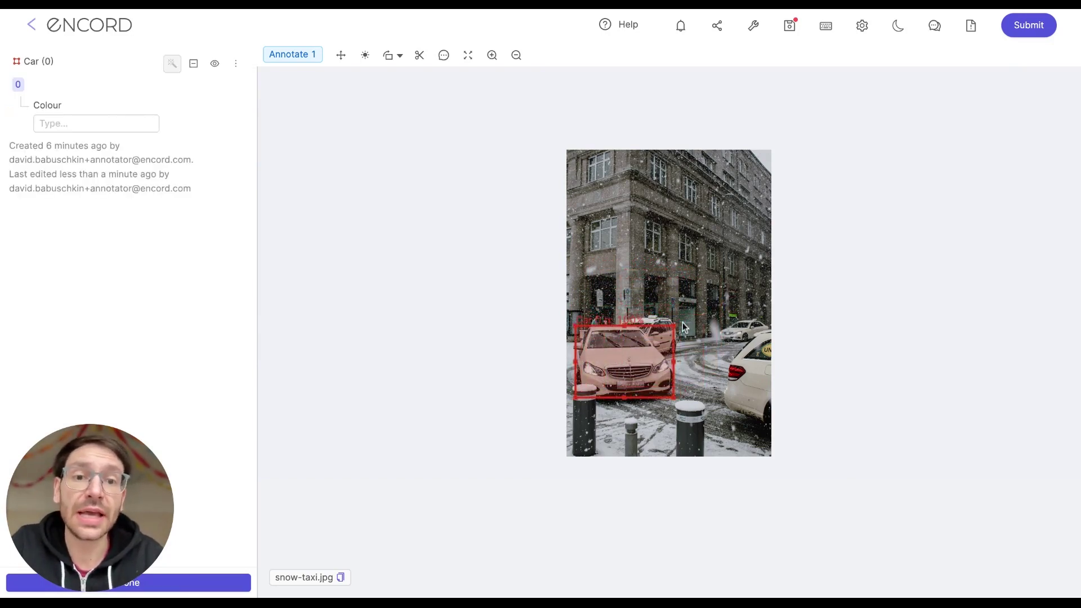
mouse_move(675, 326)
left_mouse_down()
mouse_move(703, 298)
mouse_move(675, 326)
left_mouse_up()
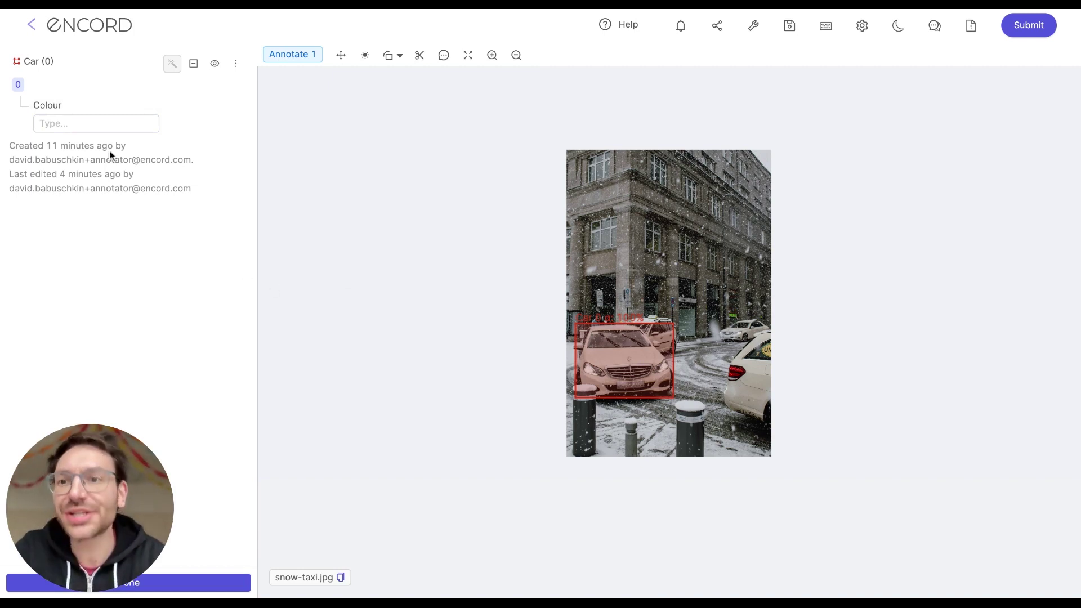
Step: Enter Yellow as the Car label's Colour attribute and finish editing the label
left_click(96, 126)
type("Yellow")
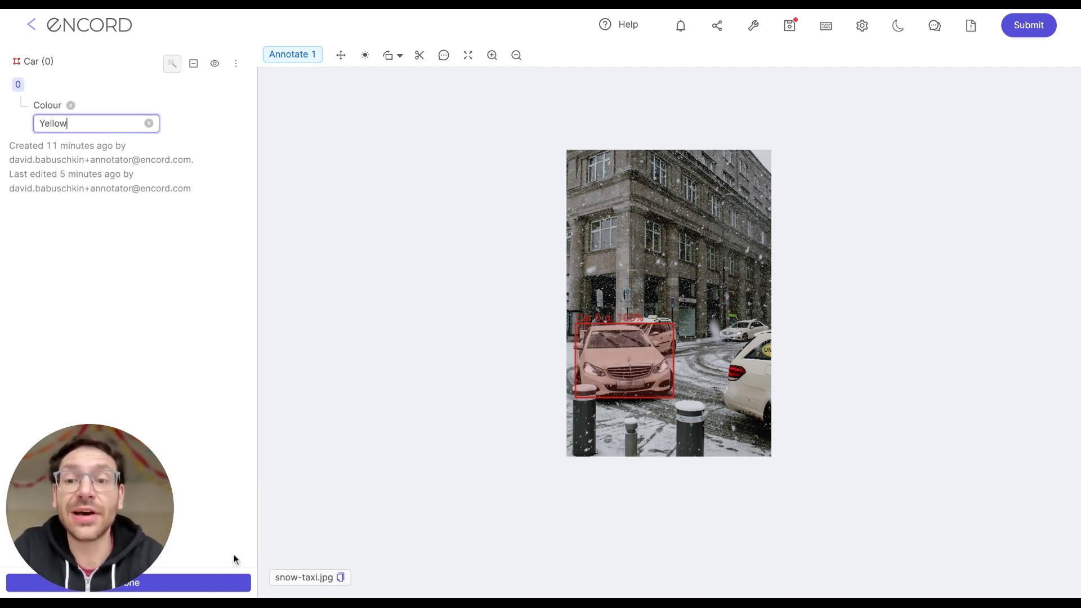
left_click(187, 586)
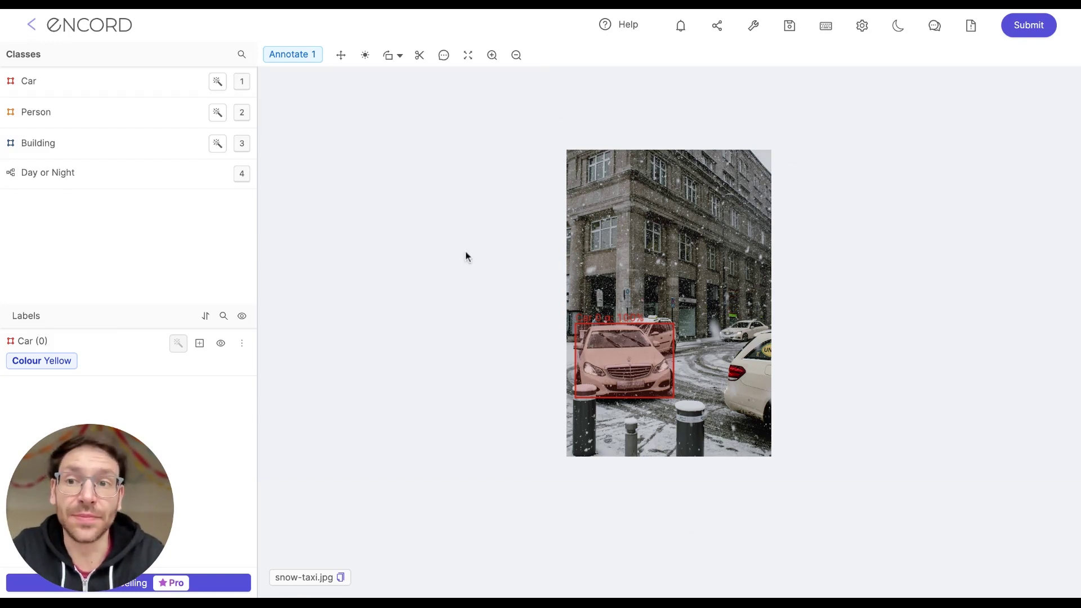
Step: Choose Day in the Day or Night classification and confirm it
left_click(111, 186)
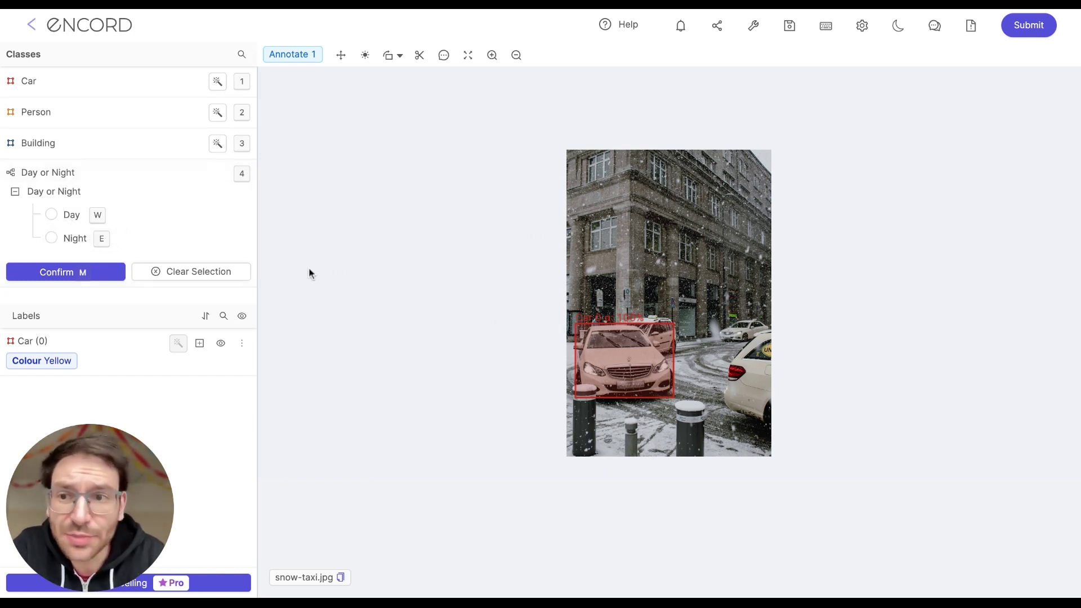
left_click(51, 215)
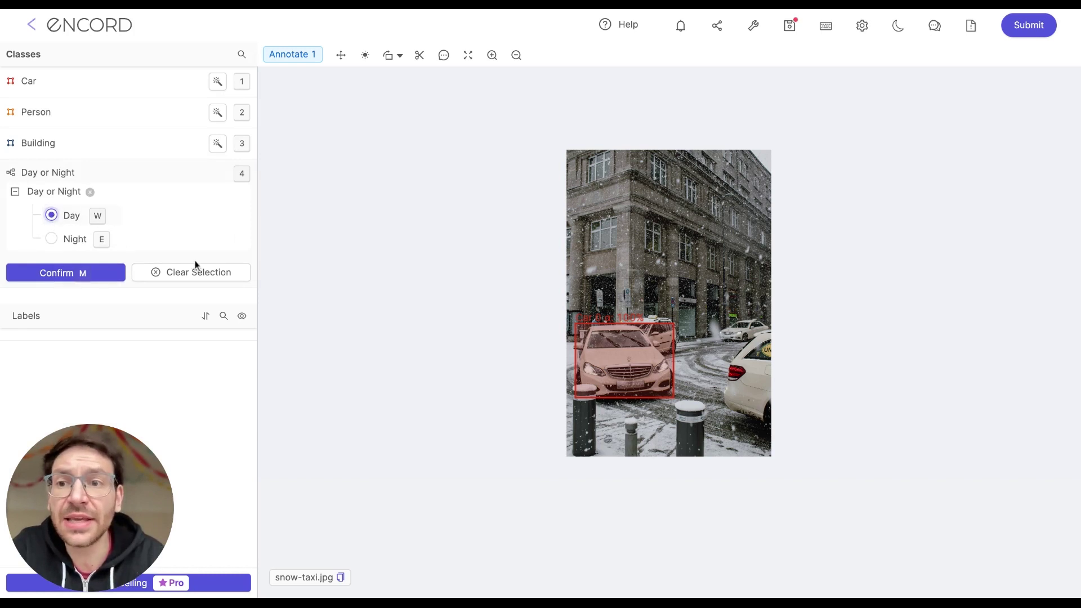
left_click(76, 276)
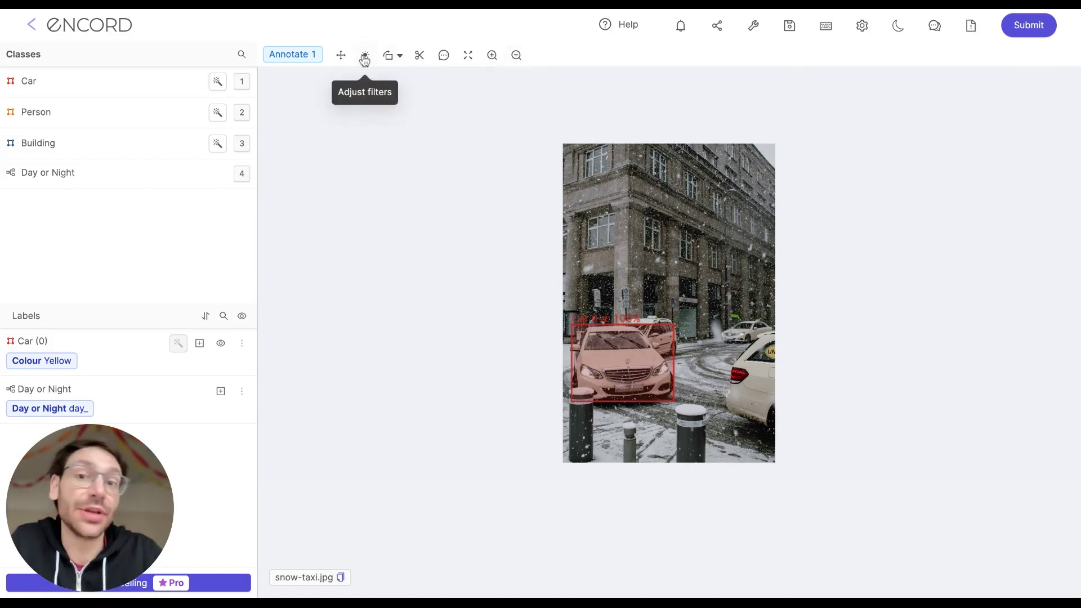
Step: Lower the image brightness in Adjust filters, then rotate it four quarter-turns back upright
left_click(365, 59)
mouse_move(374, 101)
left_mouse_down()
mouse_move(345, 102)
mouse_move(372, 102)
left_mouse_up()
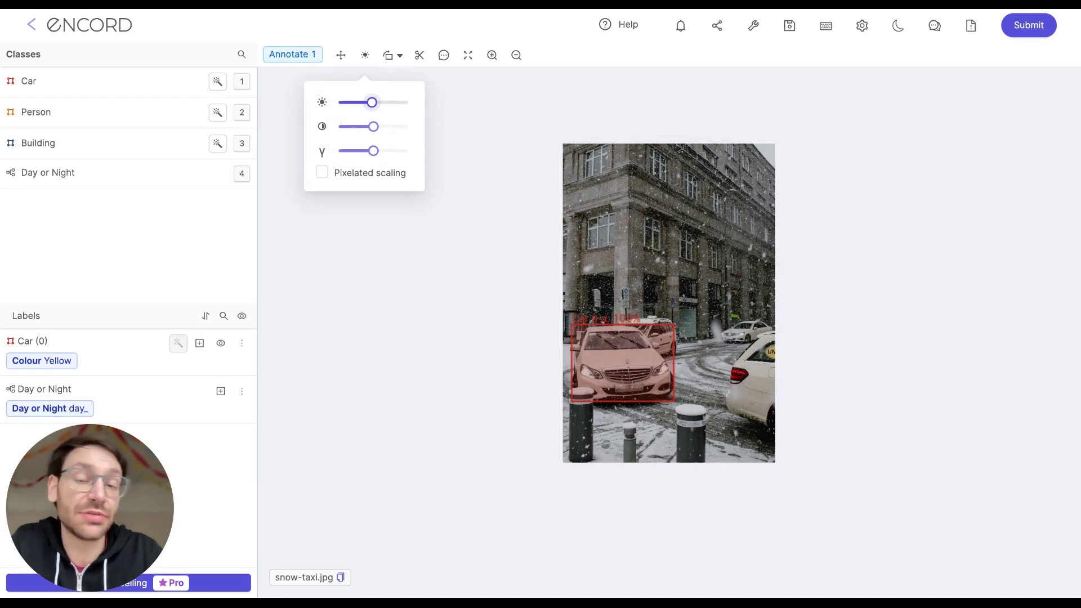
left_click(393, 58)
left_click(393, 58)
left_click(394, 59)
left_click(394, 60)
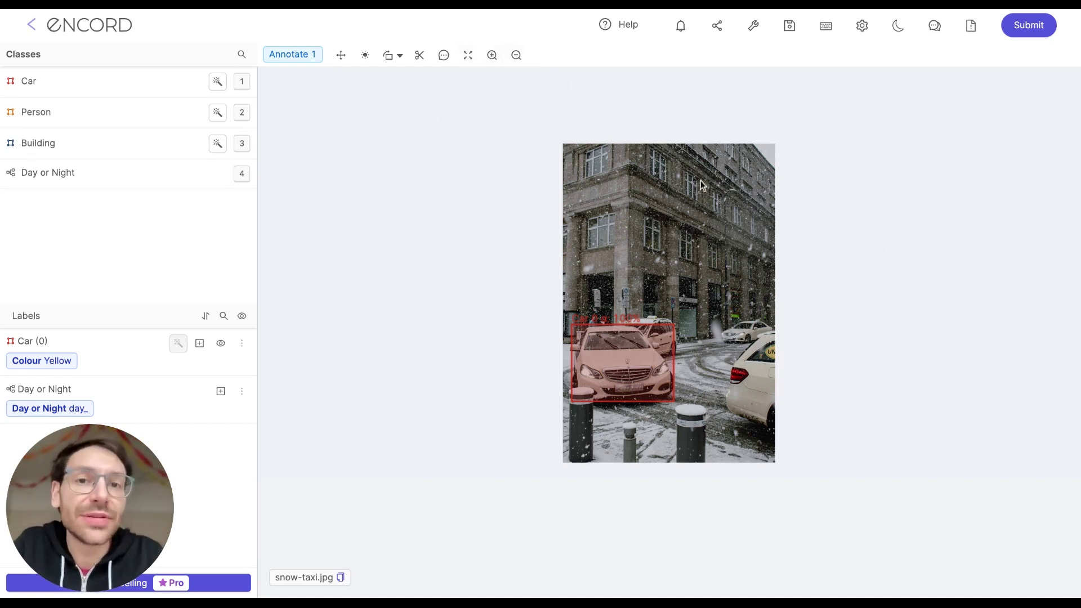
left_click(492, 56)
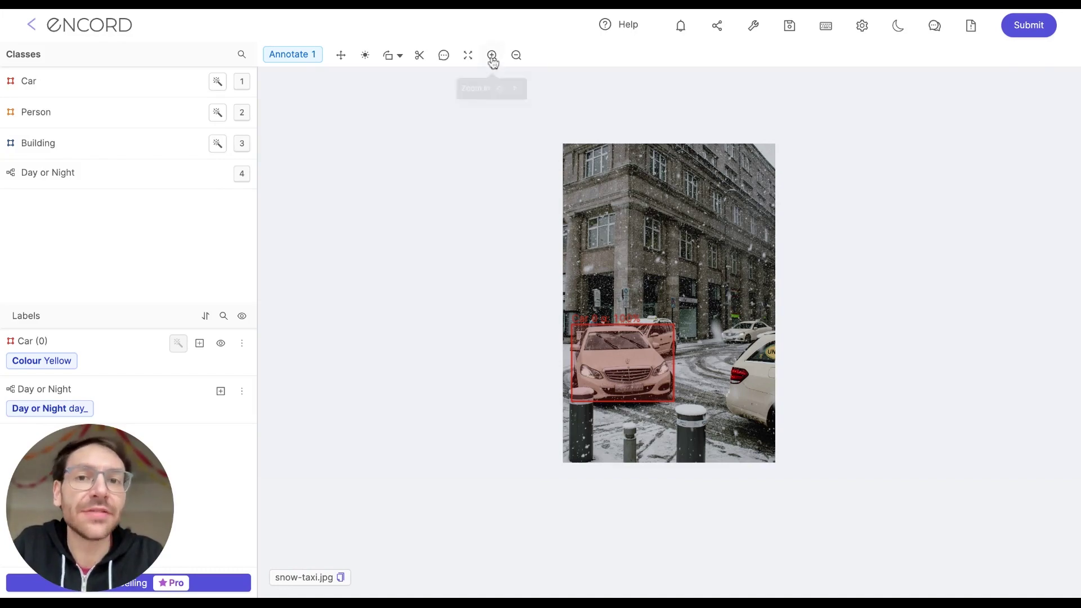
left_click(652, 256)
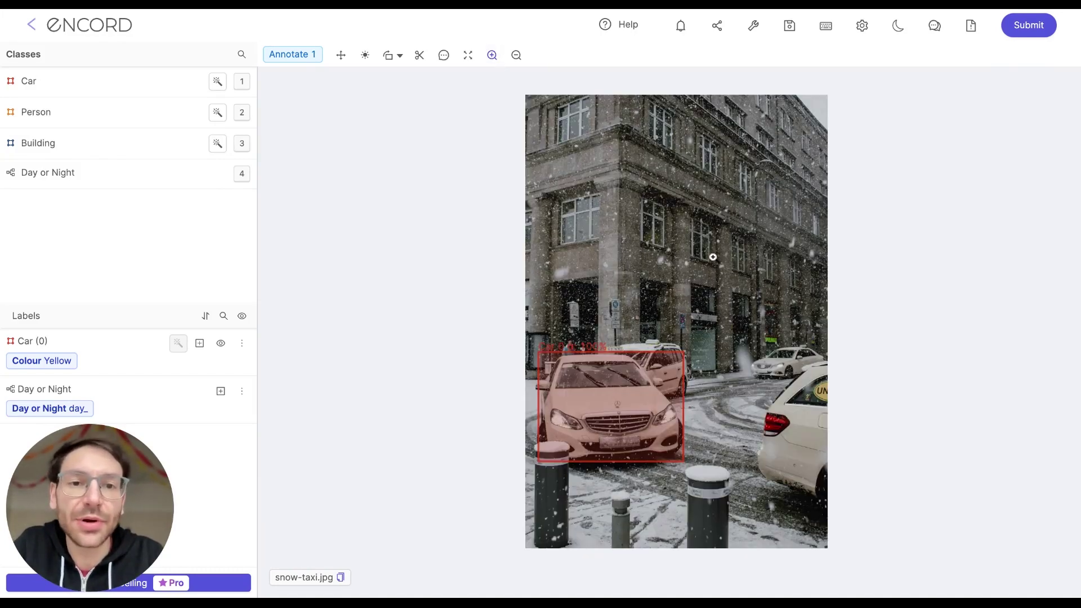
left_click(723, 258)
left_click(753, 296)
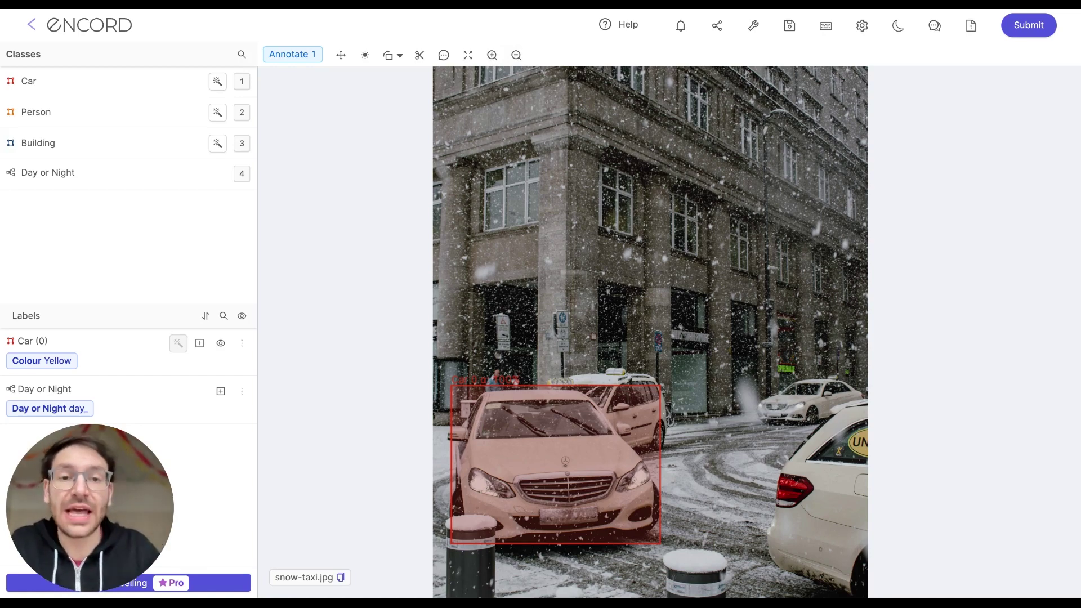
scroll(540, 305, "up", 5)
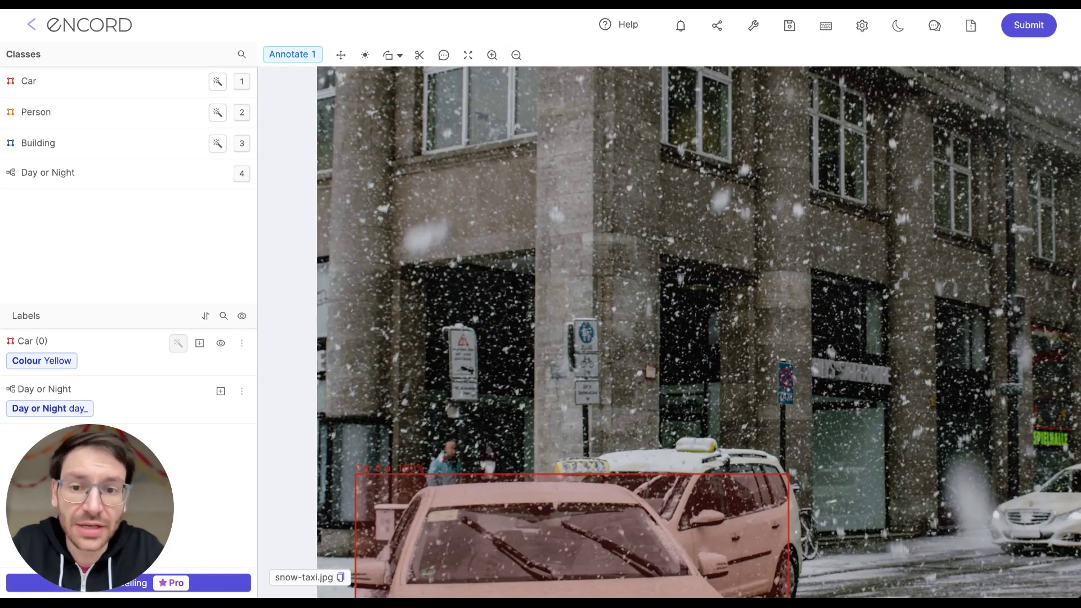
scroll(541, 303, "down", 3)
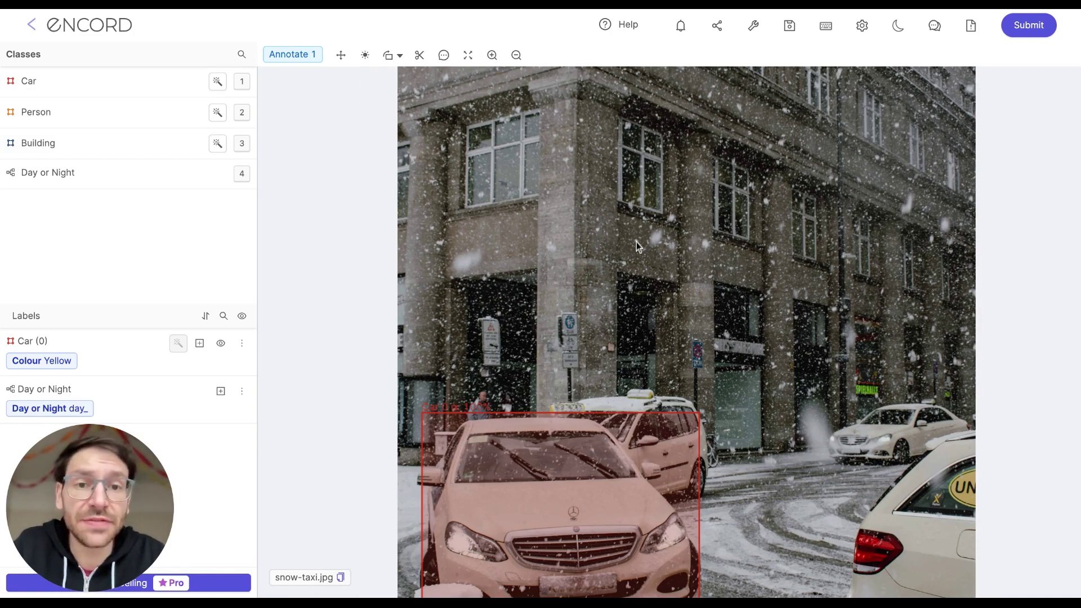
left_click_drag(636, 242, 490, 114)
scroll(606, 250, "right", 3)
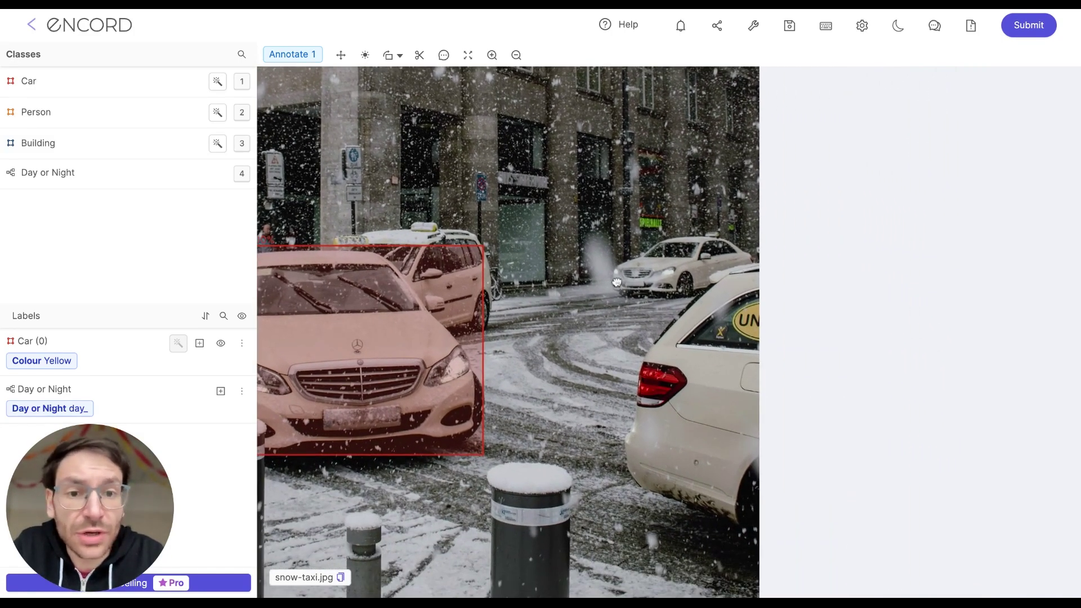
scroll(616, 305, "down", 3)
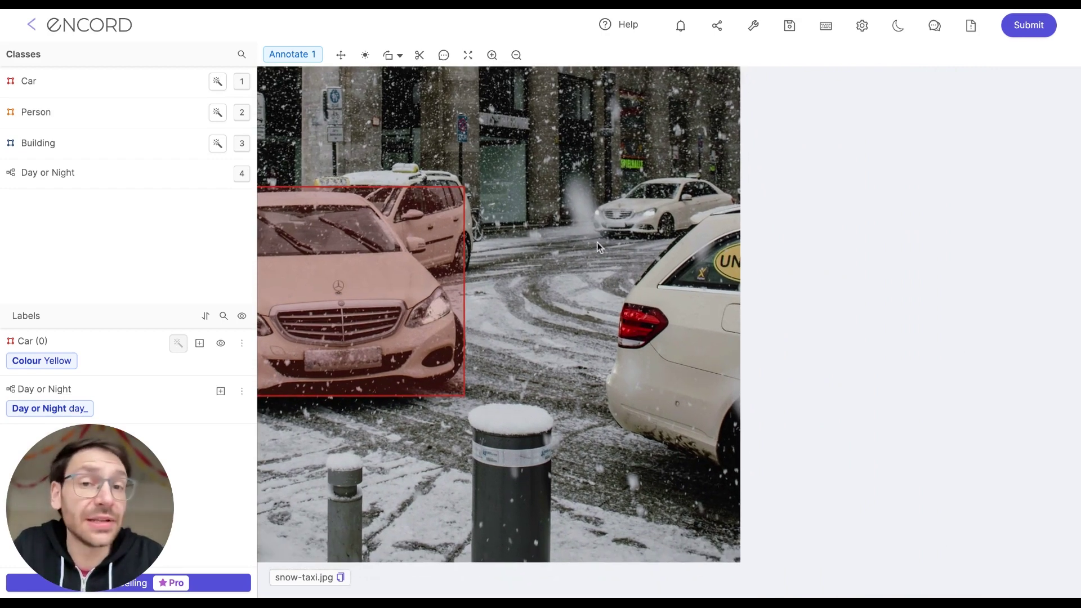
left_click(469, 56)
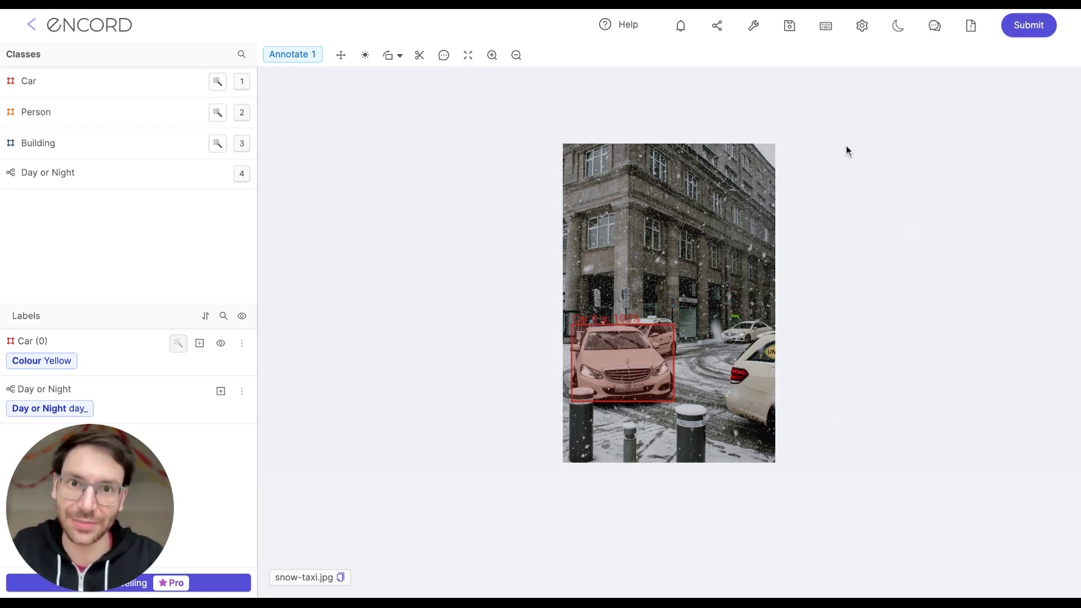
scroll(845, 150, "down", 1)
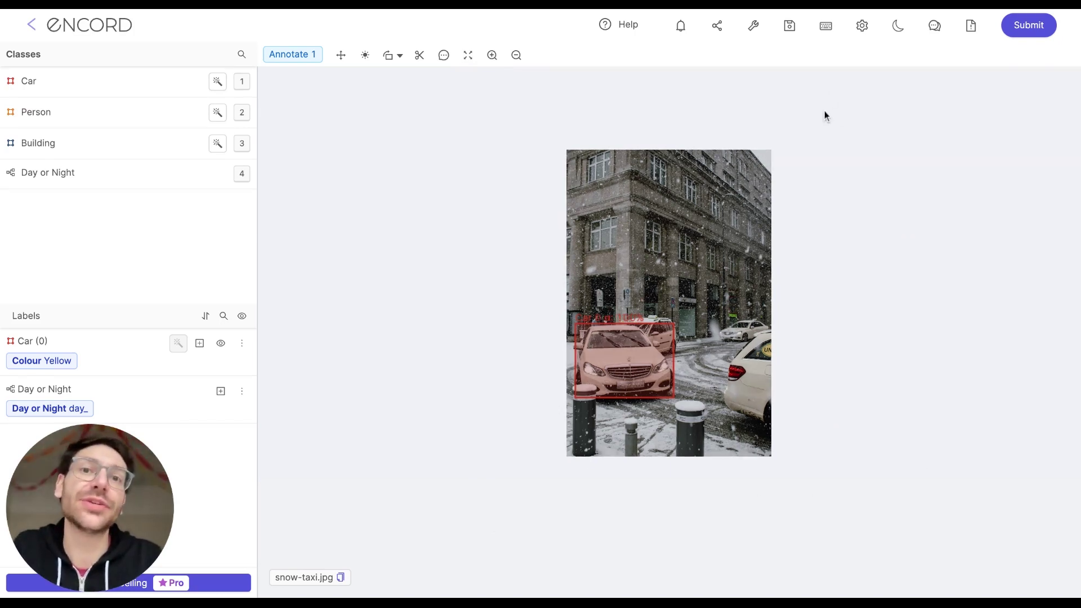